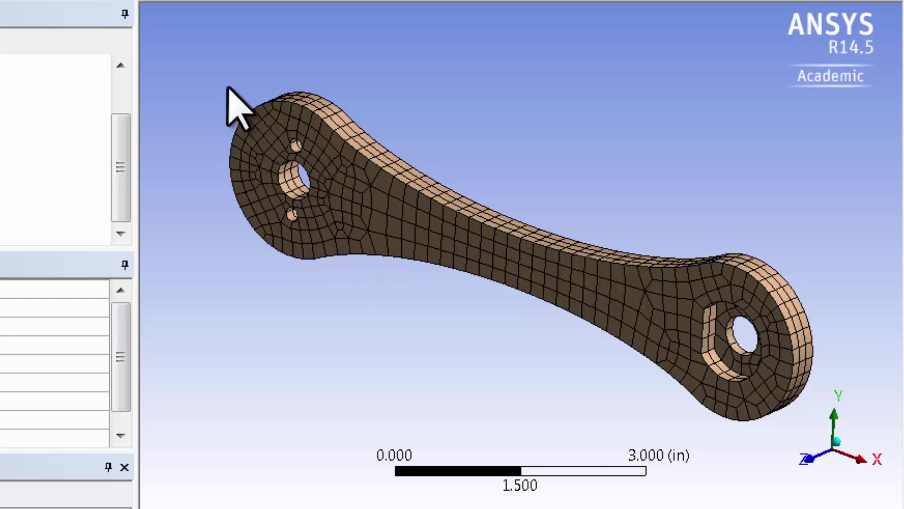
# Step: Zoom into the crank's holed end and bring up the list of mesh control types
pyautogui.moveTo(228, 87); pyautogui.dragTo(367, 291, button='right')
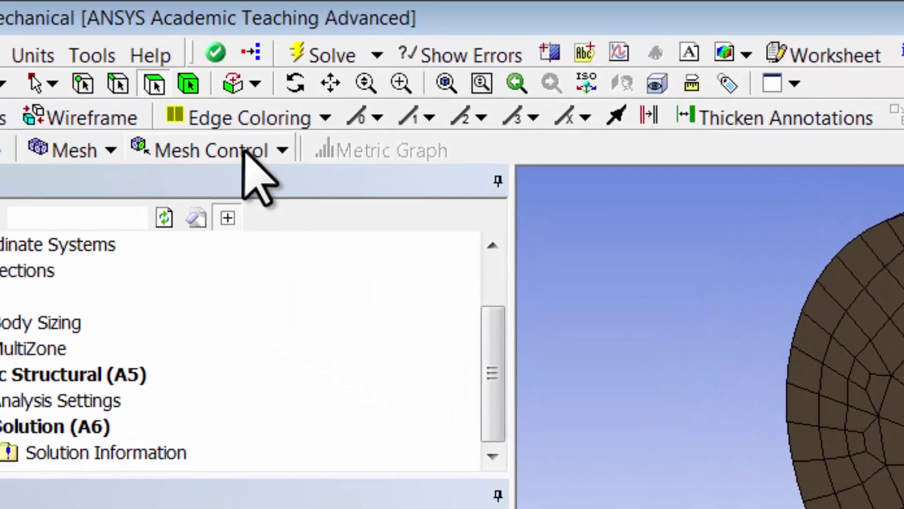
pyautogui.click(244, 150)
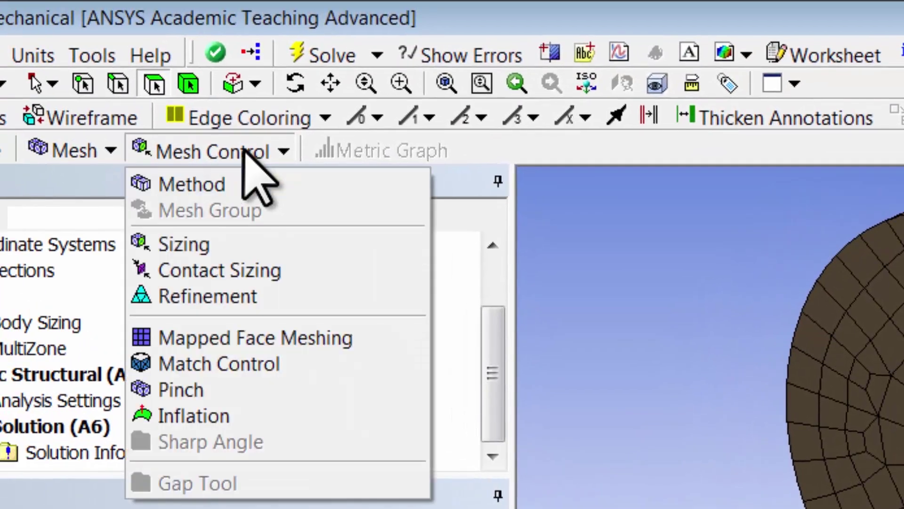
# Step: Add a Sizing mesh control on the large hole's inner face and orbit to inspect it
pyautogui.click(199, 248)
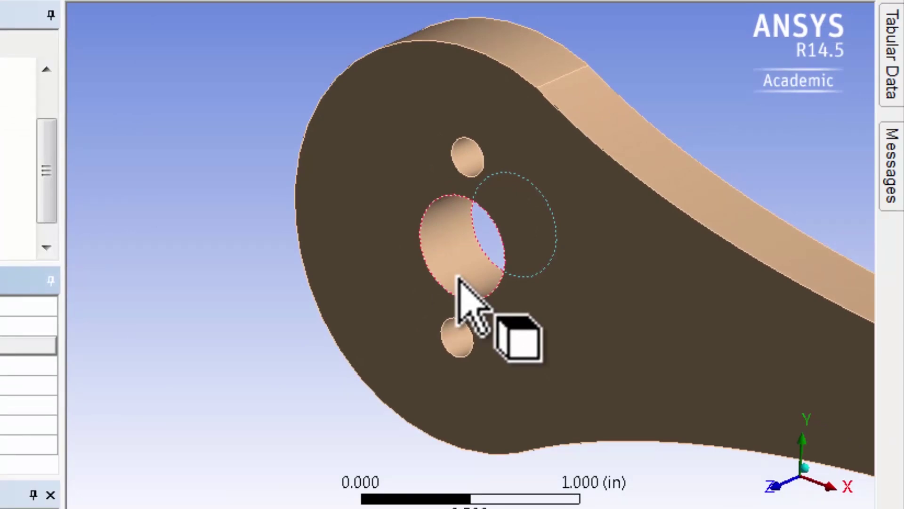
pyautogui.click(458, 279)
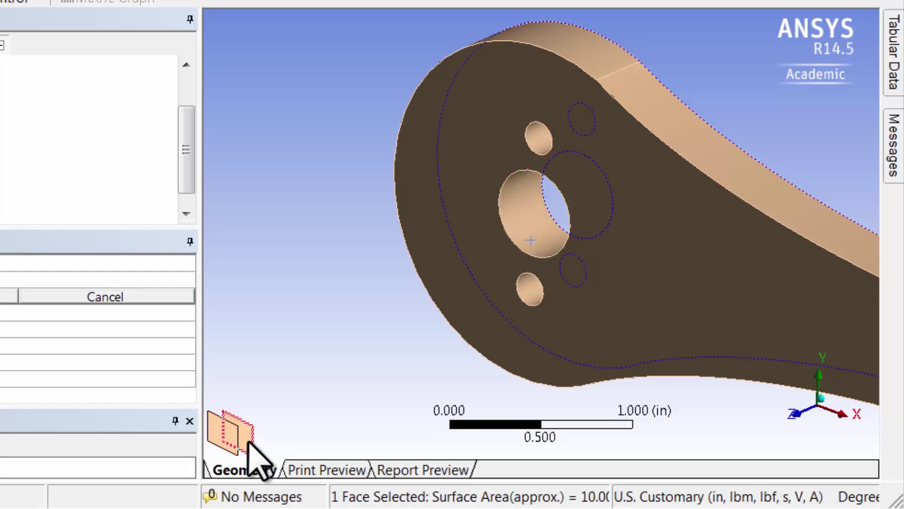
pyautogui.hotkey('ctrl', 'b')
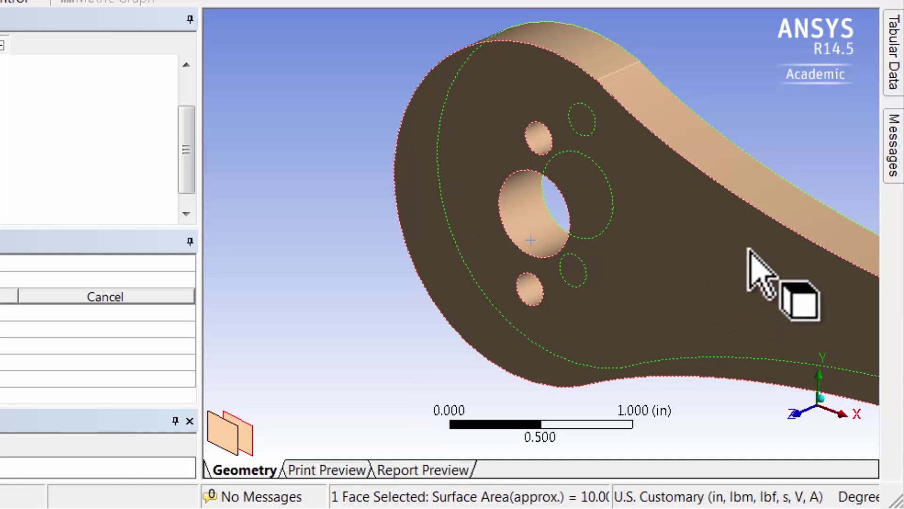
pyautogui.moveTo(706, 260)
pyautogui.mouseDown(button='middle')
pyautogui.moveTo(700, 255)
pyautogui.moveTo(682, 272)
pyautogui.mouseUp(button='middle')
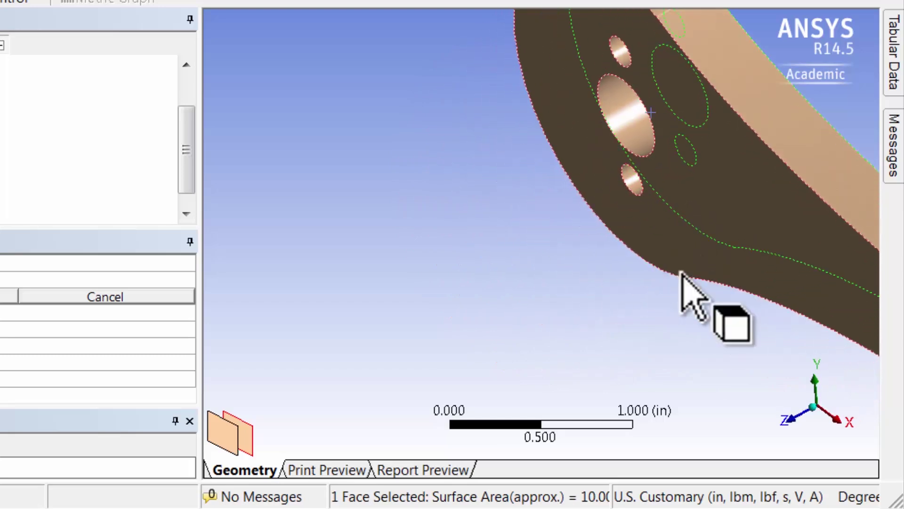
pyautogui.scroll(-3, 682, 274)
pyautogui.moveTo(696, 283)
pyautogui.mouseDown(button='middle')
pyautogui.moveTo(677, 272)
pyautogui.moveTo(562, 277)
pyautogui.moveTo(718, 258)
pyautogui.moveTo(737, 273)
pyautogui.mouseUp(button='middle')
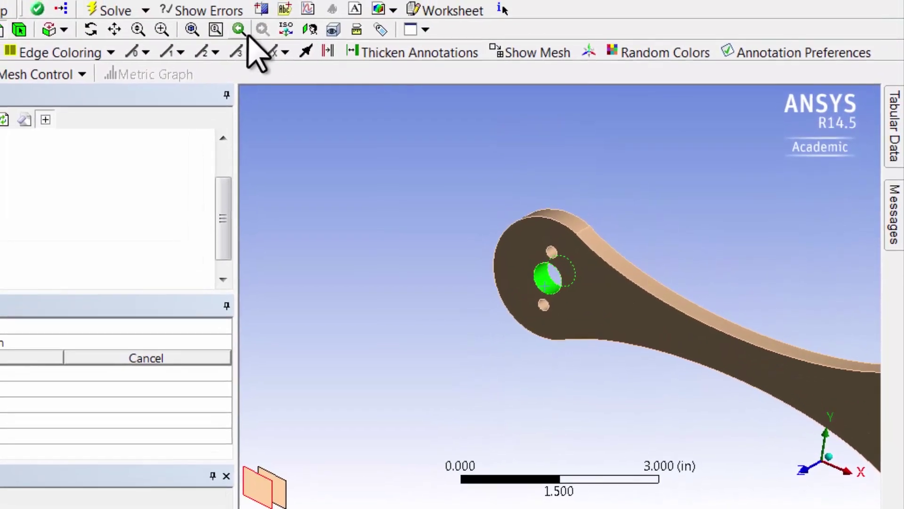
# Step: Return to the hole close-up and add the upper and lower small hole faces
pyautogui.click(238, 30)
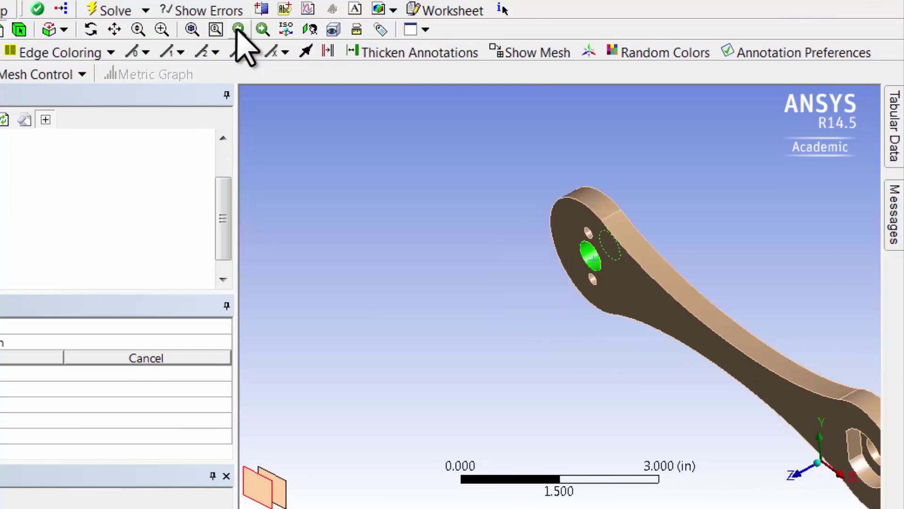
pyautogui.click(238, 31)
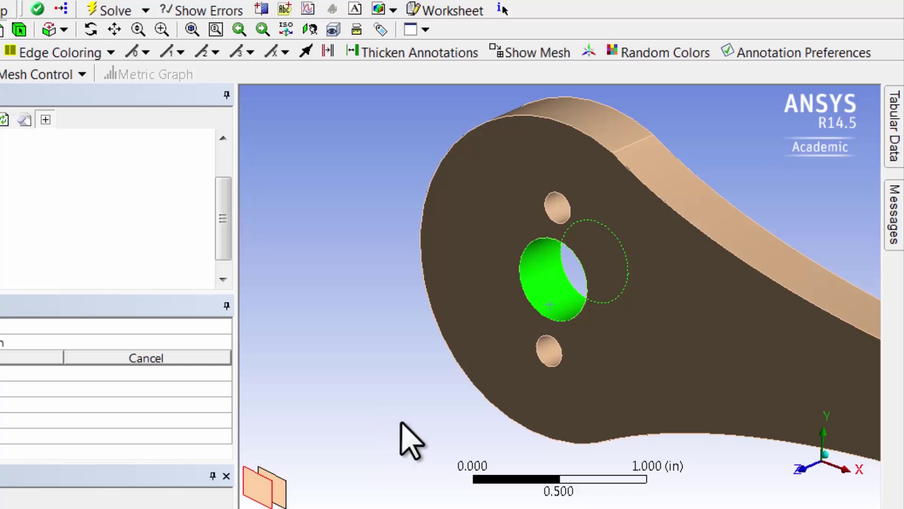
pyautogui.keyDown('ctrl'); pyautogui.click(552, 358); pyautogui.keyUp('ctrl')
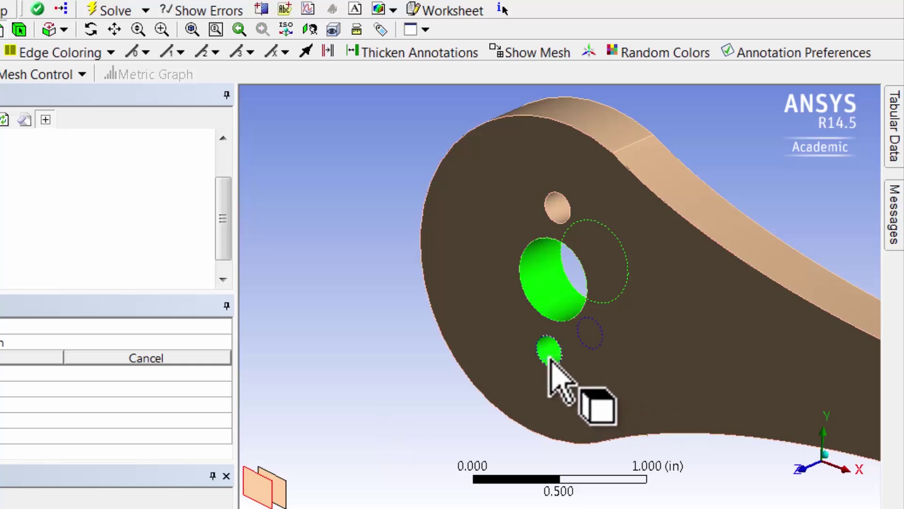
pyautogui.keyDown('ctrl'); pyautogui.click(553, 212); pyautogui.keyUp('ctrl')
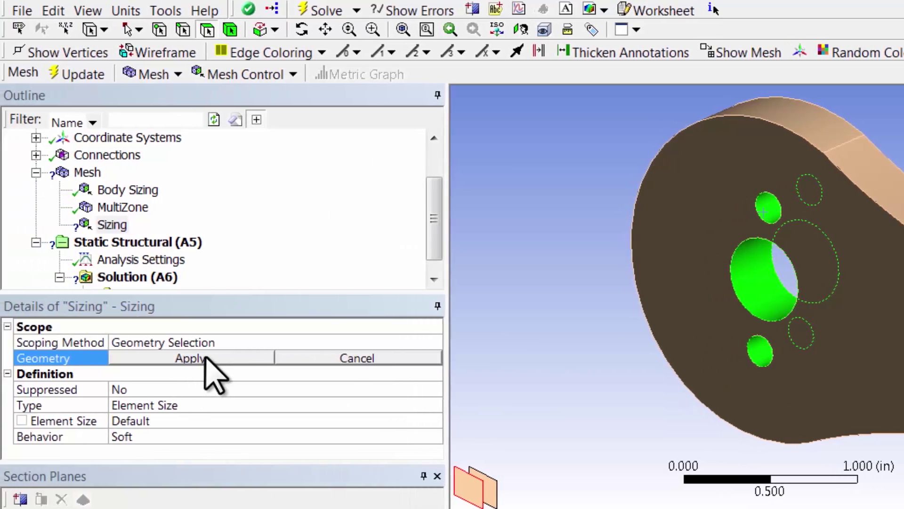
# Step: Assign the three hole faces a 0.1 in element size and review the 0.2 in Body Sizing
pyautogui.click(204, 358)
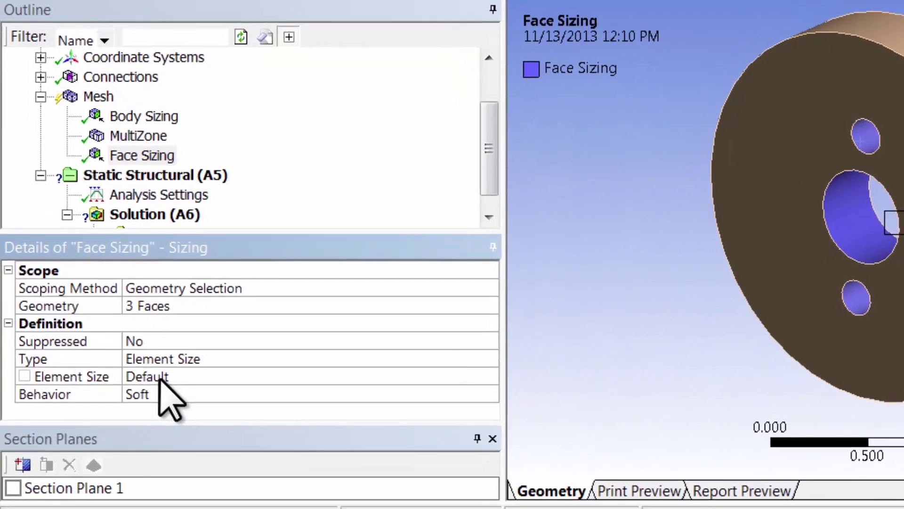
pyautogui.click(162, 378)
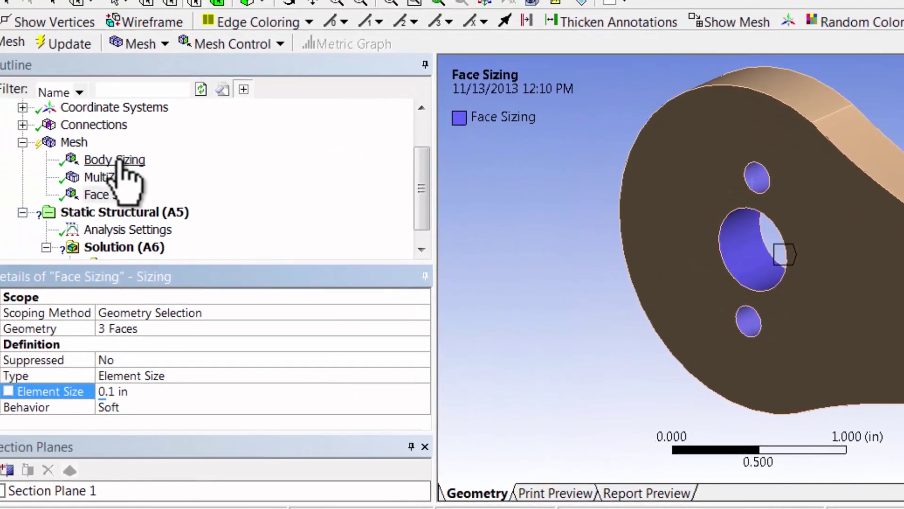
pyautogui.write('0.1')
pyautogui.click(115, 159)
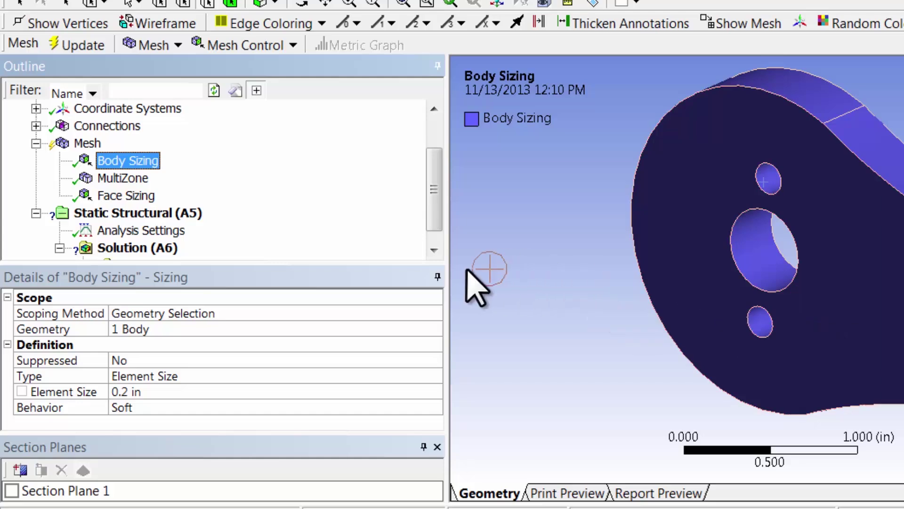
# Step: Regenerate the mesh and orbit it to inspect the finer elements around the holes
pyautogui.click(83, 44)
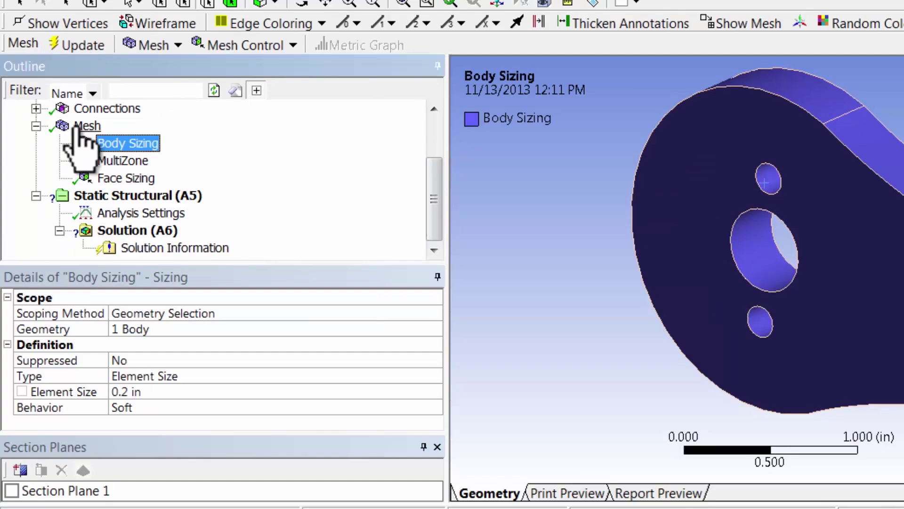
pyautogui.click(84, 126)
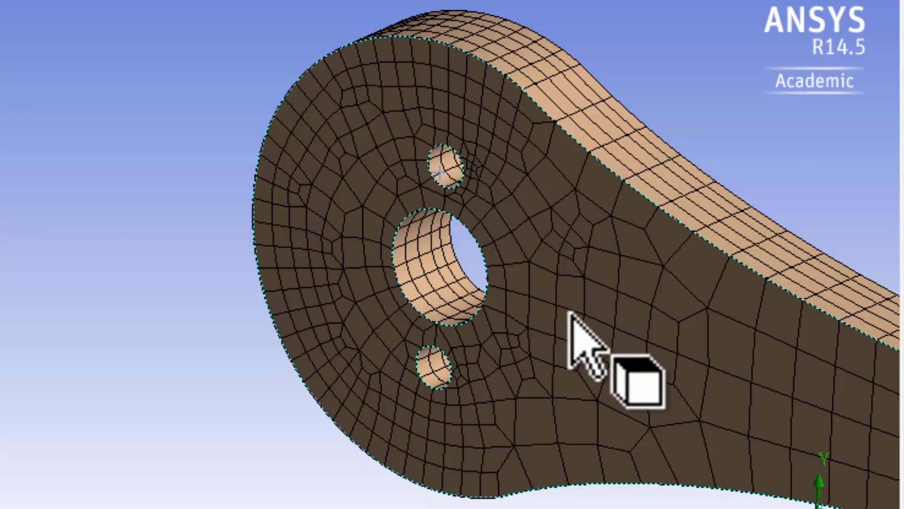
pyautogui.moveTo(582, 323)
pyautogui.mouseDown(button='middle')
pyautogui.moveTo(585, 333)
pyautogui.moveTo(599, 318)
pyautogui.moveTo(638, 327)
pyautogui.moveTo(629, 338)
pyautogui.moveTo(627, 323)
pyautogui.moveTo(635, 323)
pyautogui.mouseUp(button='middle')
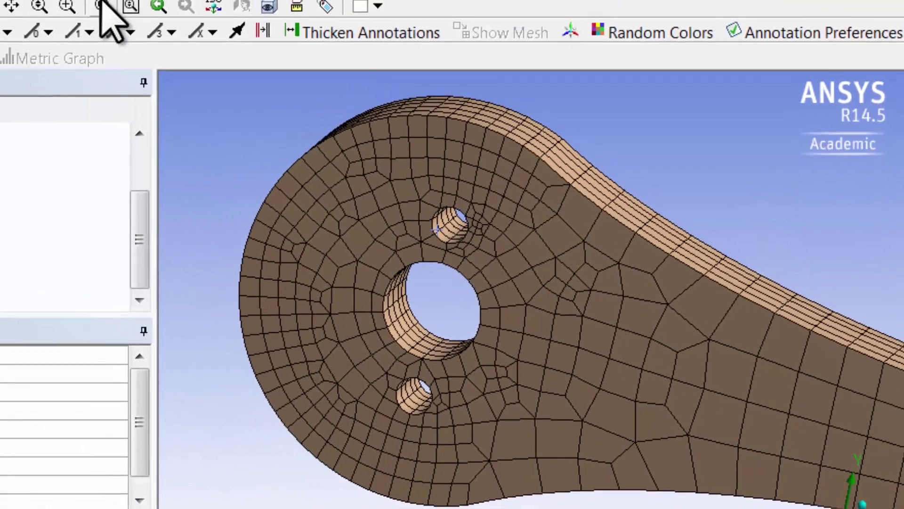
# Step: Fit the crank in view, check statistics (13,060 nodes, 2,527 elements), and start saving the project
pyautogui.click(102, 6)
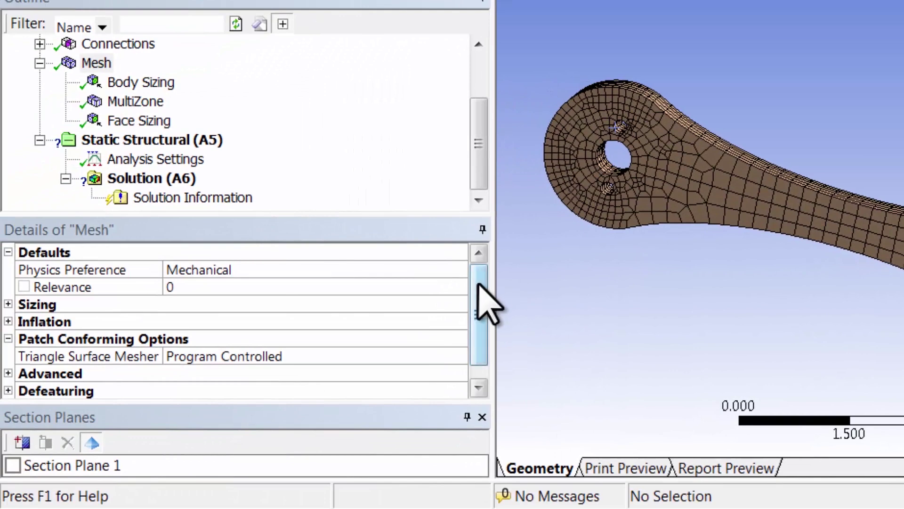
pyautogui.scroll(-1, 434, 306)
pyautogui.click(8, 391)
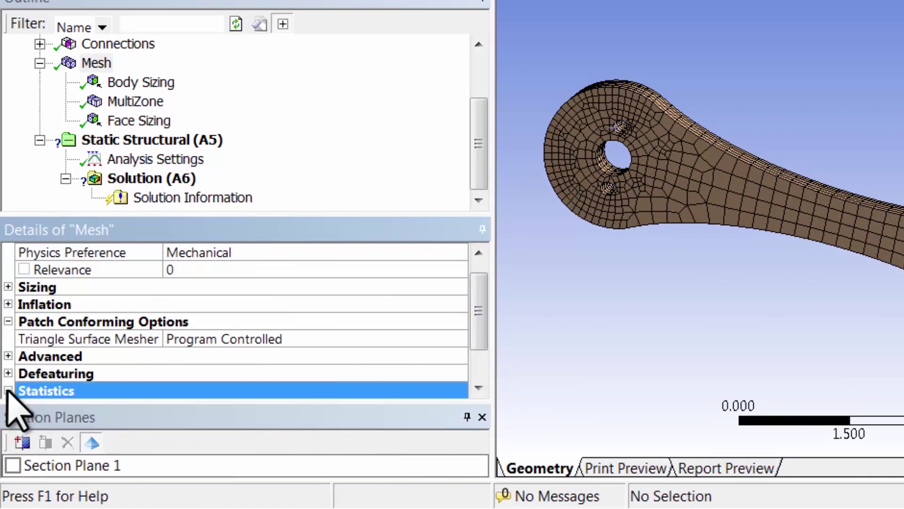
pyautogui.moveTo(480, 344); pyautogui.dragTo(484, 371)
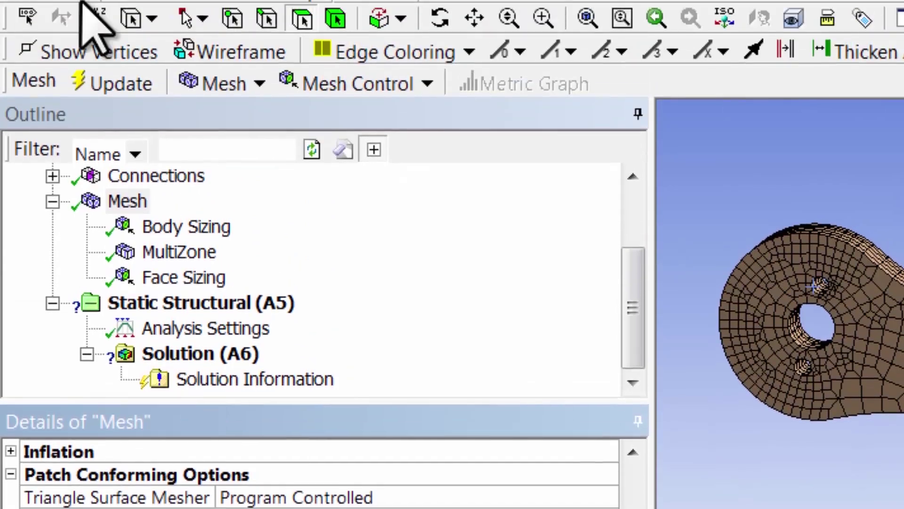
pyautogui.click(33, 55)
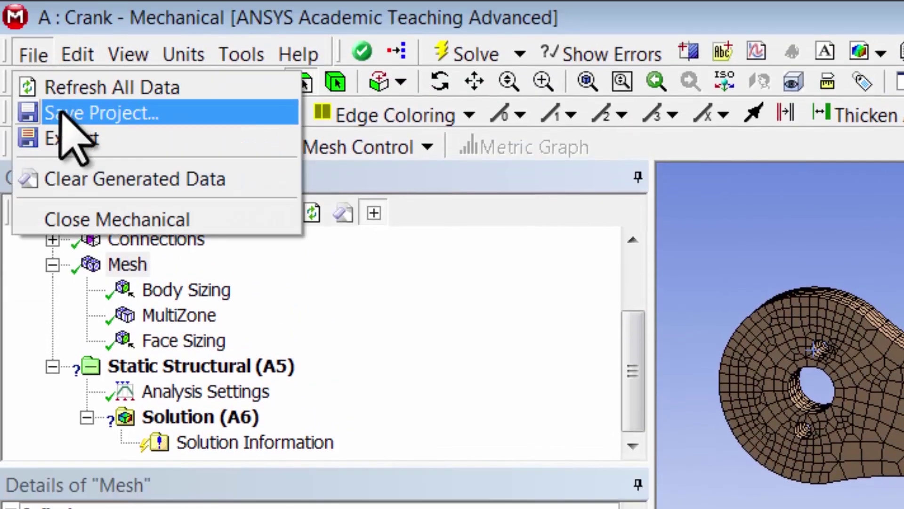